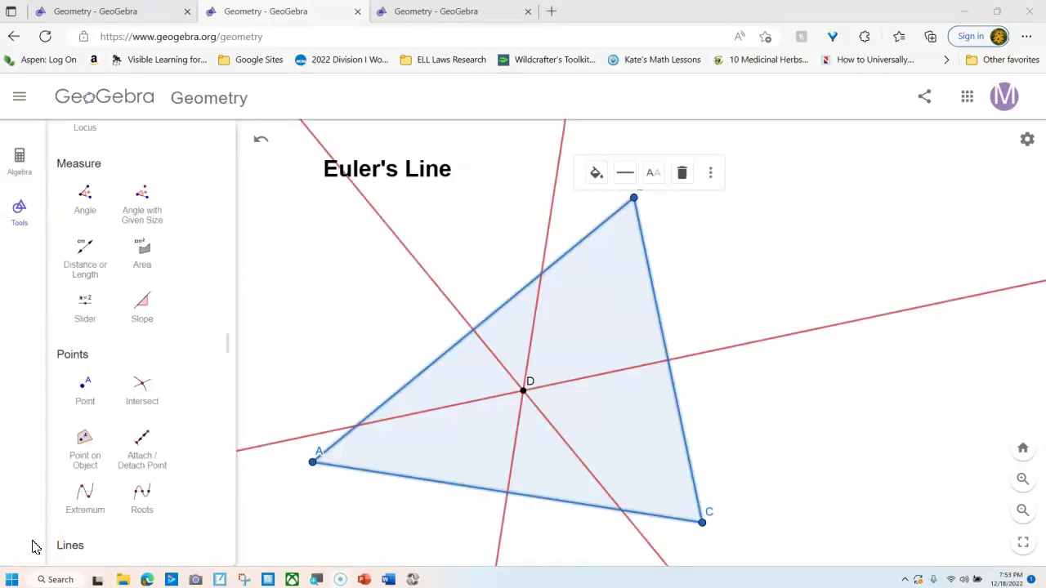
Relabel the bisectors' meeting point D as 'Circumcenter', nudge its label aside, and drag vertex A right.
{"action": "left_click", "coordinate": [523, 394]}
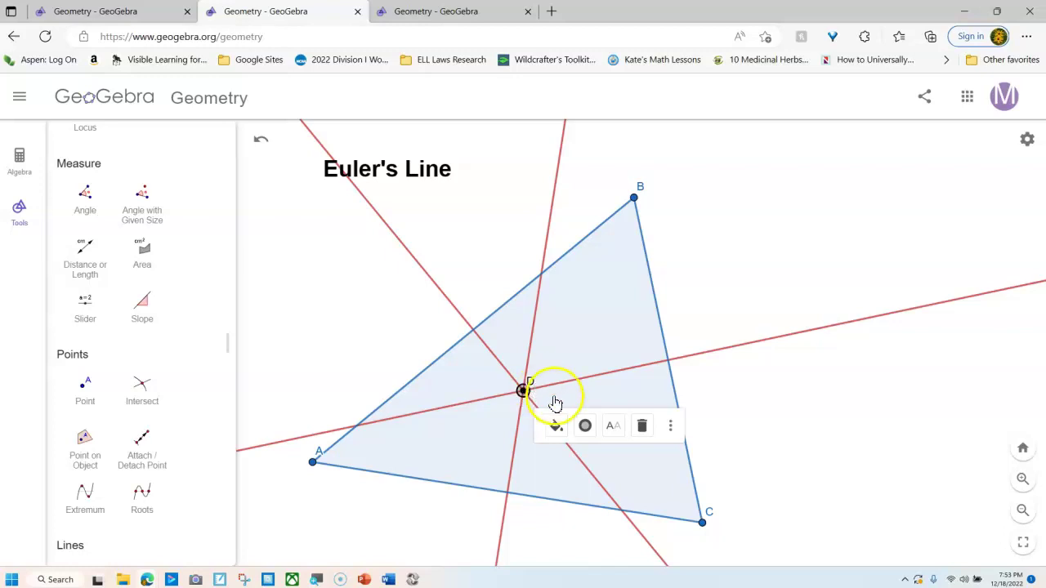
{"action": "left_click", "coordinate": [613, 426]}
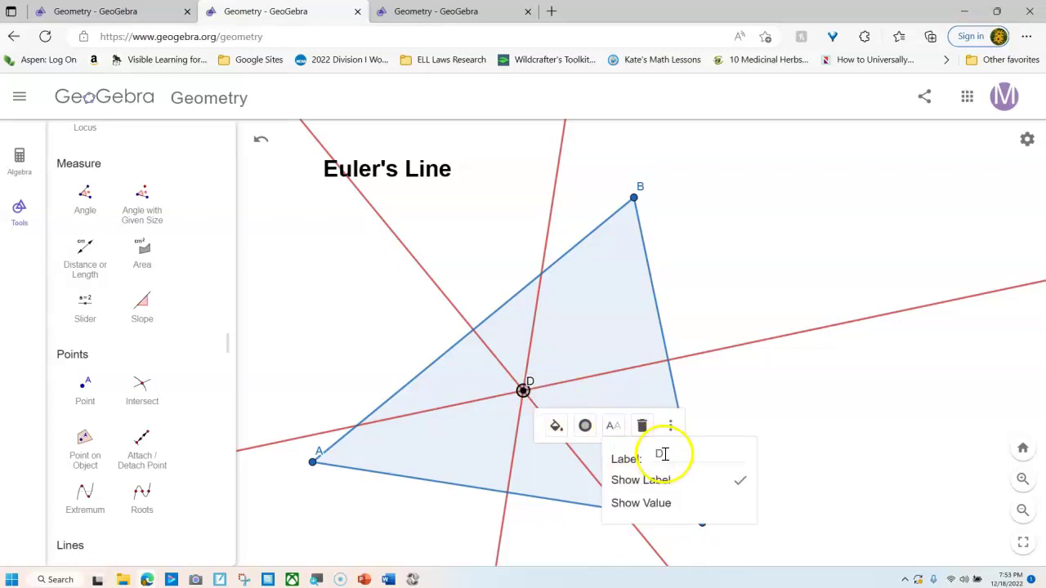
{"action": "key", "text": "BackSpace"}
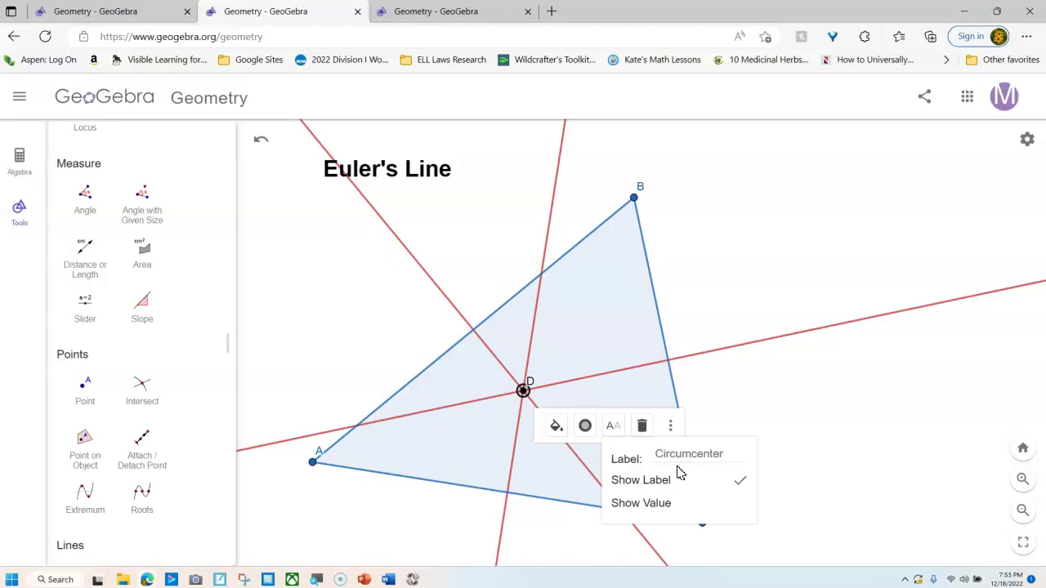
{"action": "left_click", "coordinate": [694, 454]}
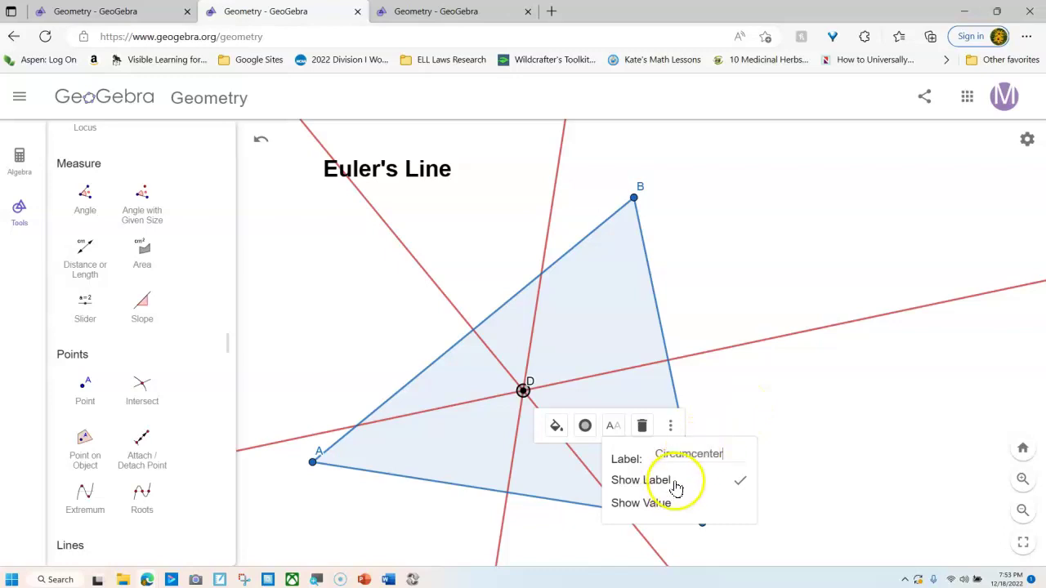
{"action": "left_click", "coordinate": [731, 412]}
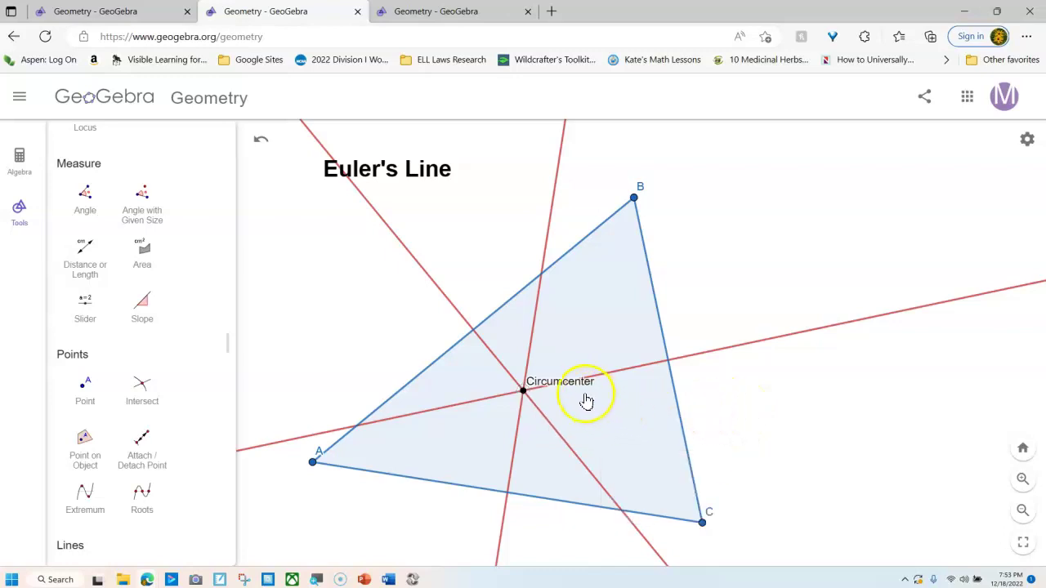
{"action": "left_click_drag", "start_coordinate": [569, 386], "coordinate": [586, 372]}
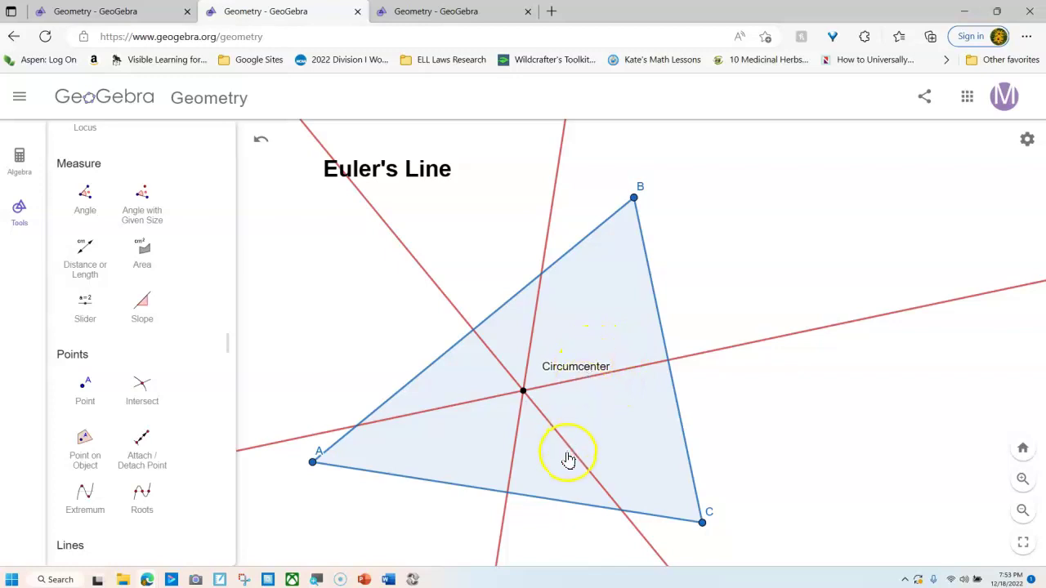
{"action": "left_click_drag", "start_coordinate": [313, 461], "coordinate": [381, 459]}
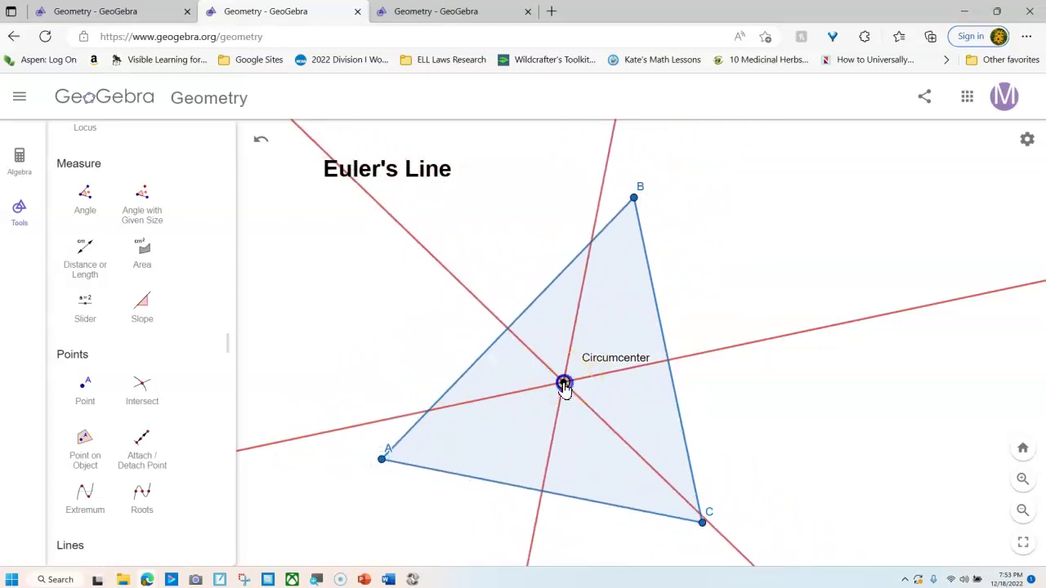
Colour the Circumcenter point red from the style bar palette.
{"action": "left_click", "coordinate": [564, 384]}
{"action": "left_click", "coordinate": [595, 416]}
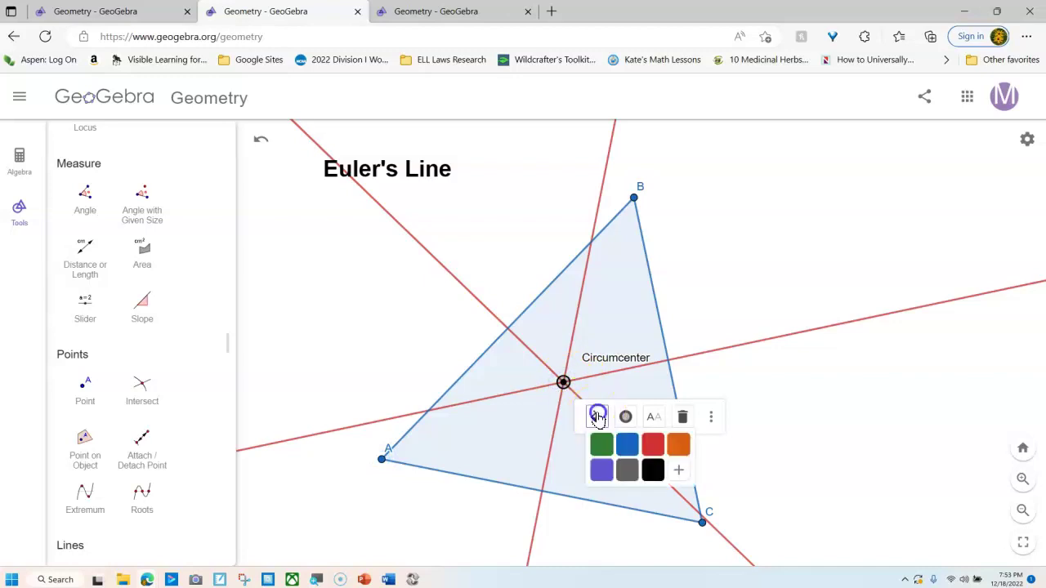
{"action": "left_click", "coordinate": [654, 448]}
{"action": "left_click", "coordinate": [615, 407]}
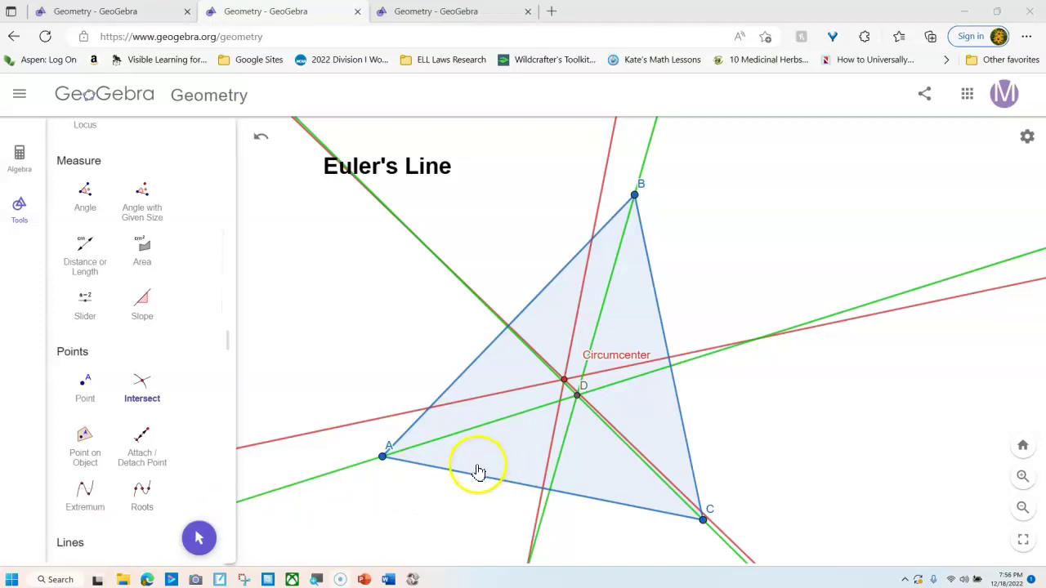
Rename the angle bisectors' intersection point D to 'Incenter'.
{"action": "left_click", "coordinate": [200, 539]}
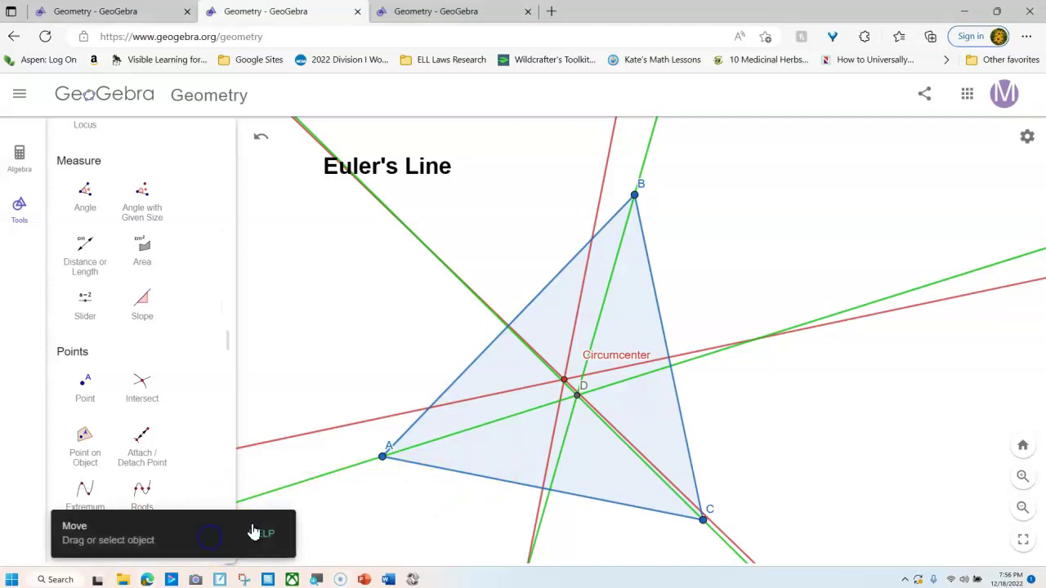
{"action": "left_click", "coordinate": [577, 399]}
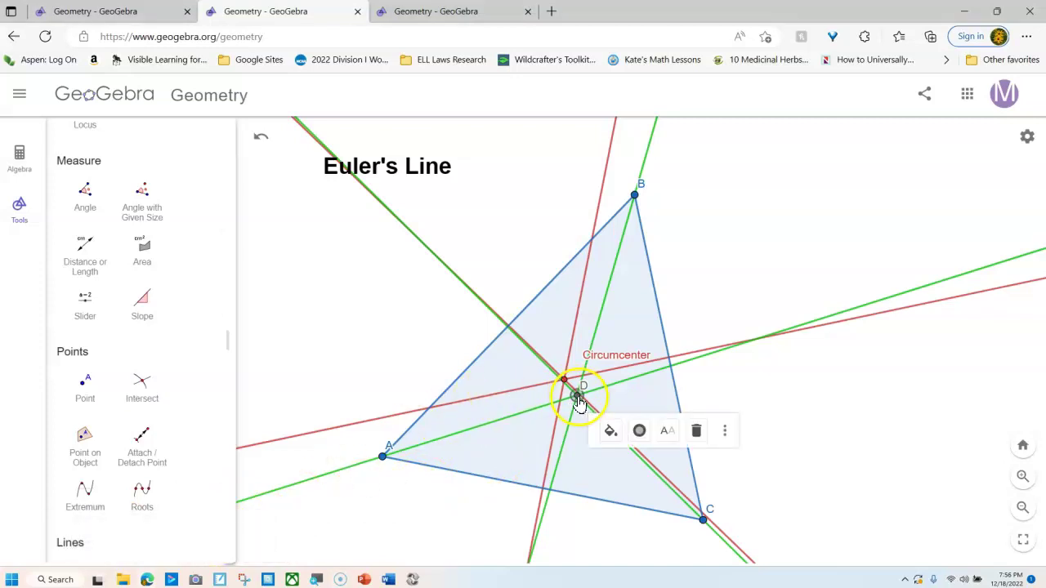
{"action": "left_click", "coordinate": [668, 431]}
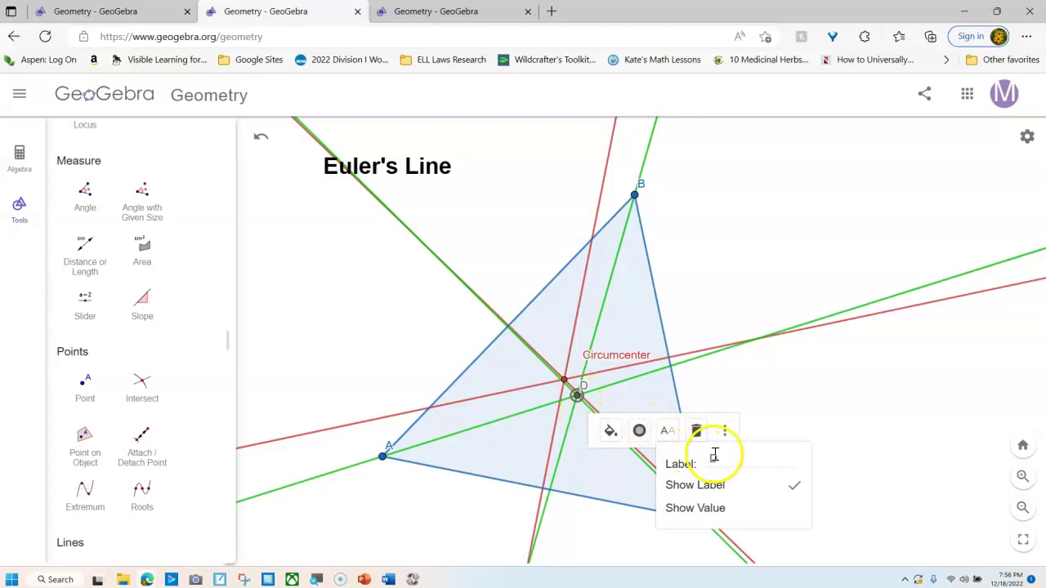
{"action": "double_click", "coordinate": [713, 459]}
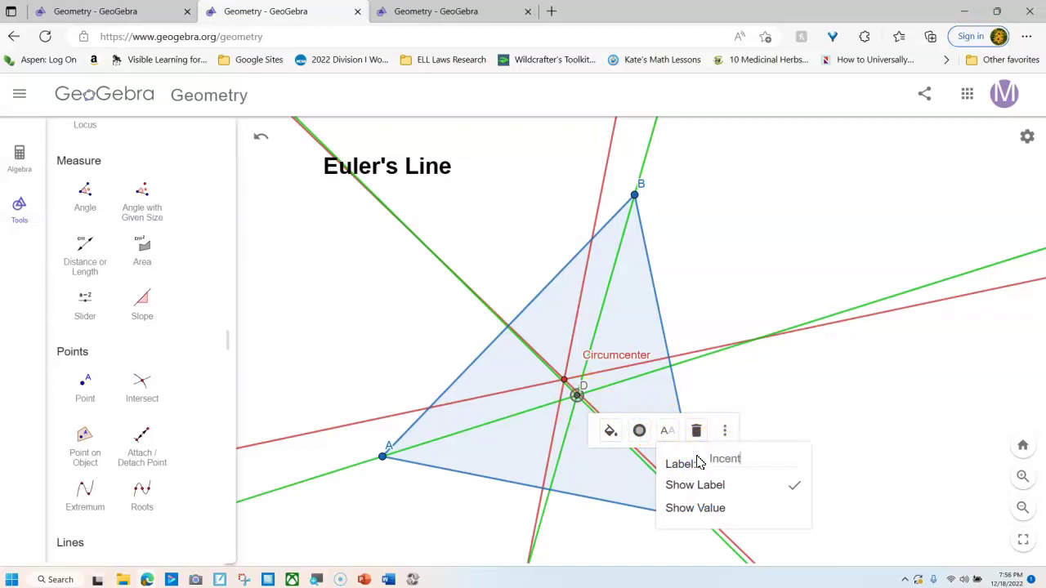
{"action": "left_click", "coordinate": [772, 375]}
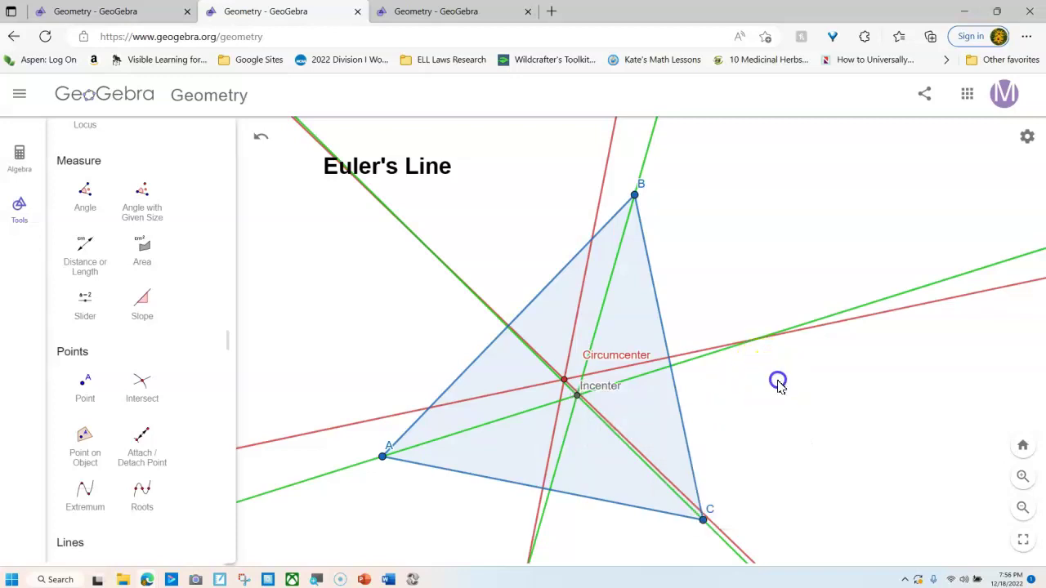
Colour the Incenter point green (#009900) using the full colour settings.
{"action": "left_click", "coordinate": [578, 396]}
{"action": "left_click", "coordinate": [606, 429]}
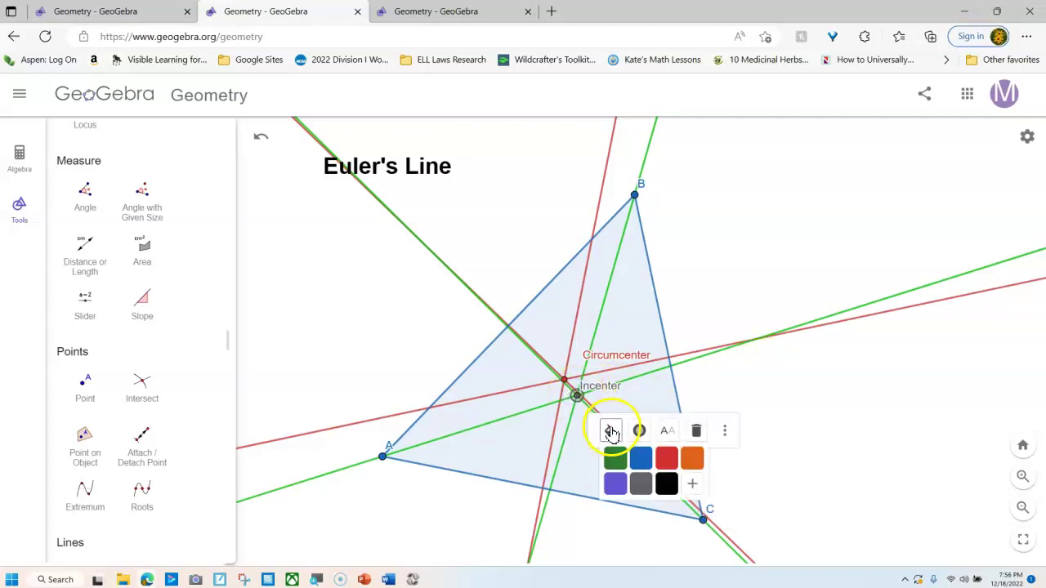
{"action": "left_click", "coordinate": [689, 486]}
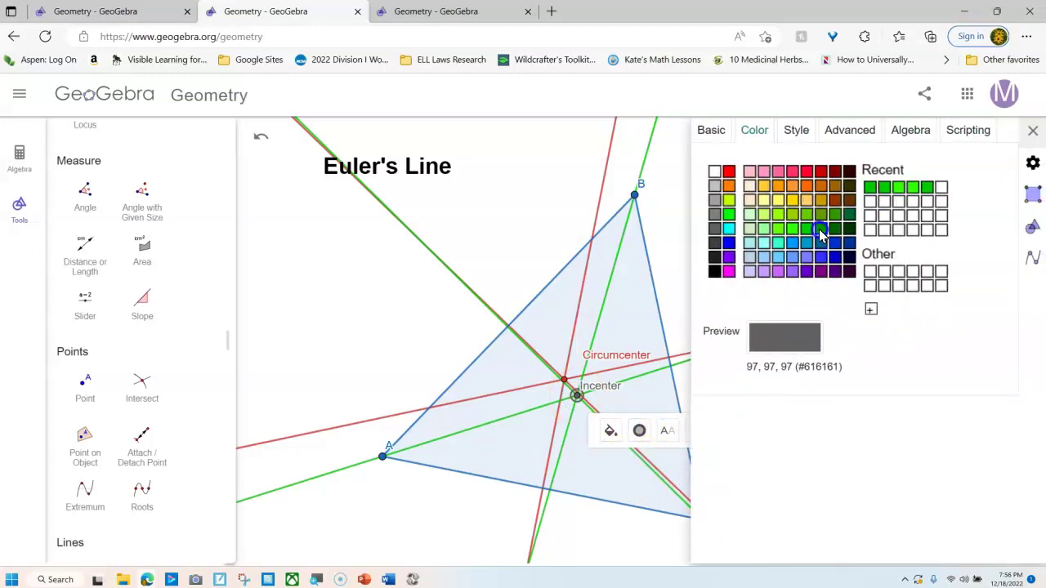
{"action": "left_click", "coordinate": [821, 230]}
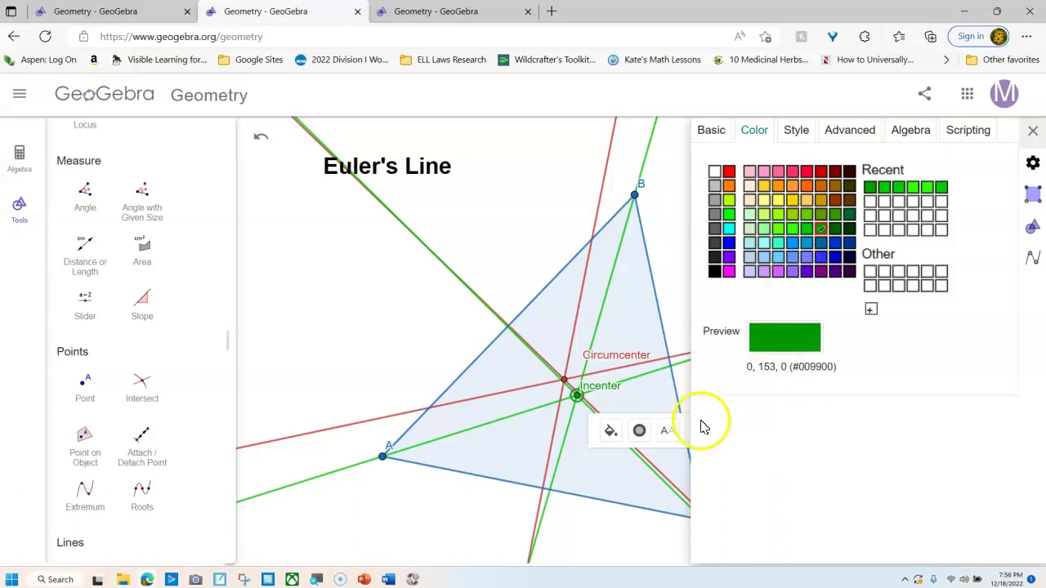
{"action": "left_click", "coordinate": [1033, 130]}
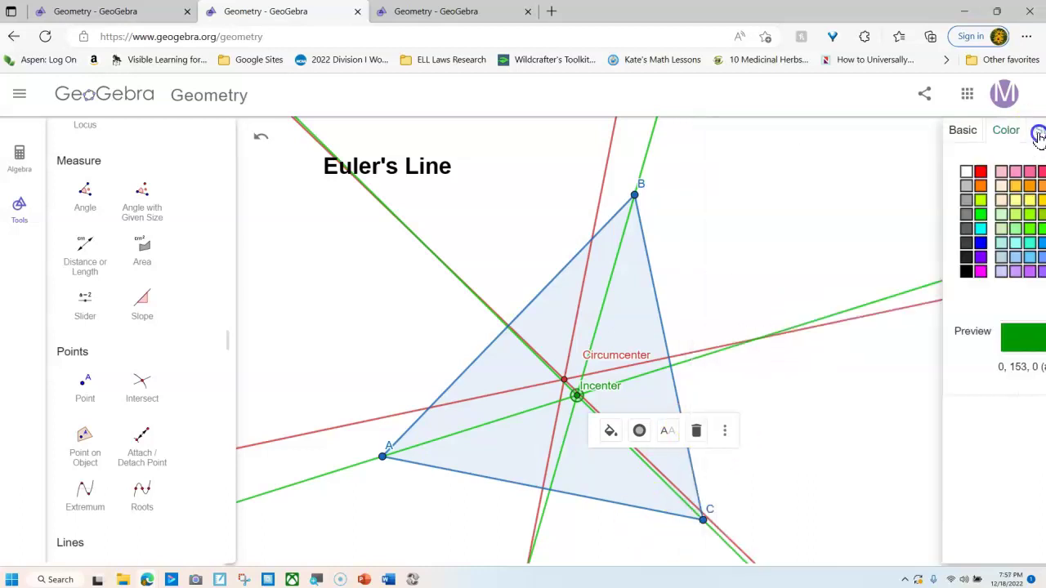
{"action": "left_click", "coordinate": [556, 523]}
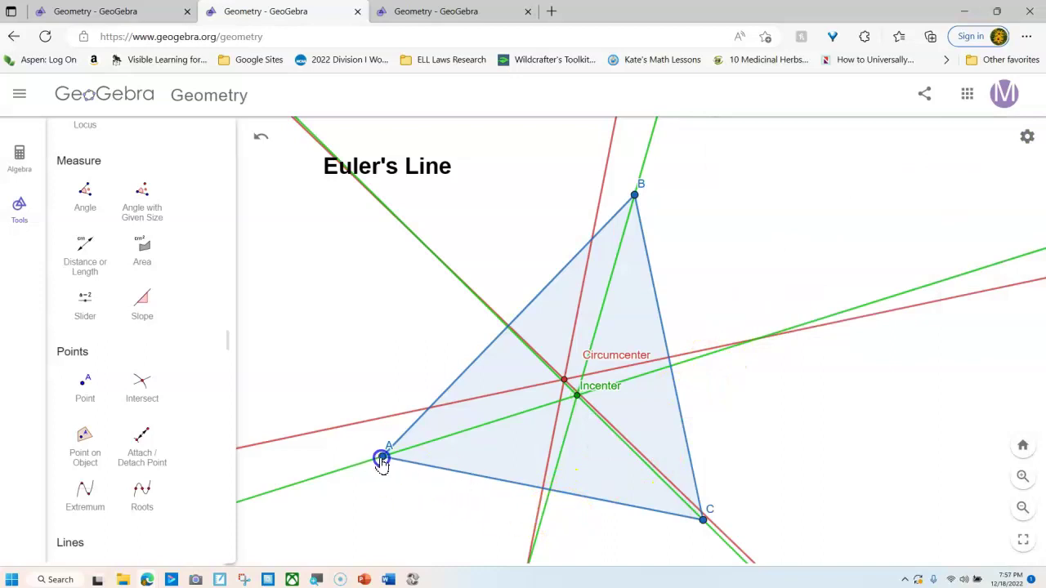
Drag vertex A to the right to reshape triangle ABC.
{"action": "left_click_drag", "start_coordinate": [383, 462], "coordinate": [480, 460]}
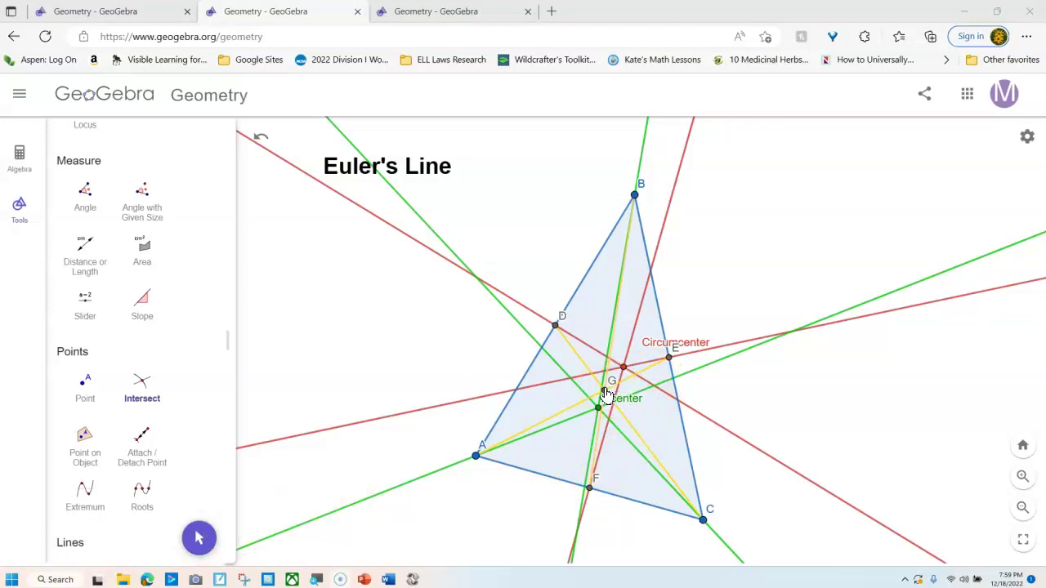
Rename the medians' intersection point G to 'Centroid'.
{"action": "left_click", "coordinate": [199, 538]}
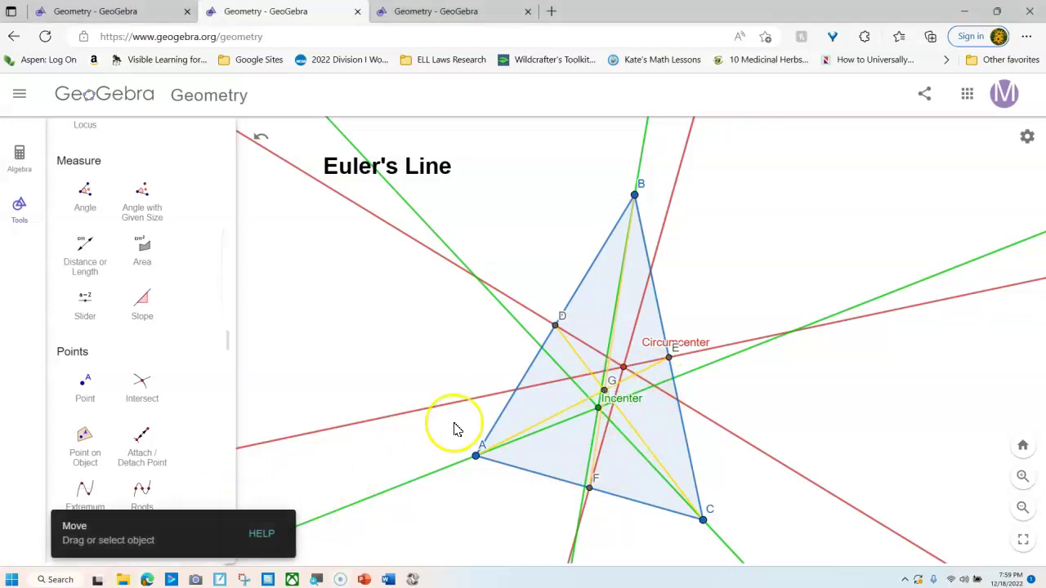
{"action": "left_click", "coordinate": [605, 390]}
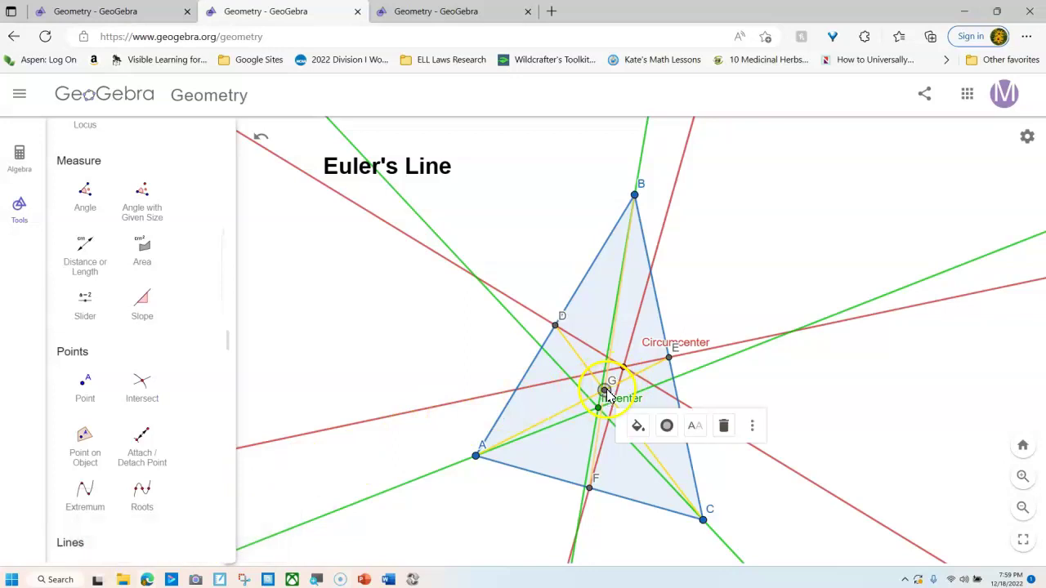
{"action": "left_click", "coordinate": [695, 428]}
{"action": "left_click", "coordinate": [743, 454]}
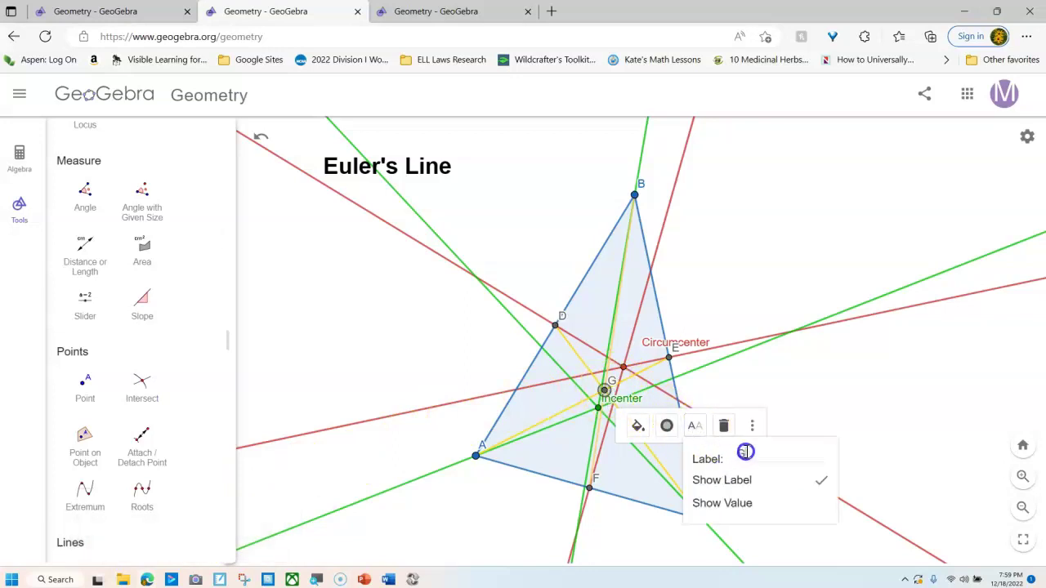
{"action": "left_click_drag", "start_coordinate": [746, 452], "coordinate": [733, 453]}
Colour the Centroid point gold.
{"action": "left_click", "coordinate": [638, 426]}
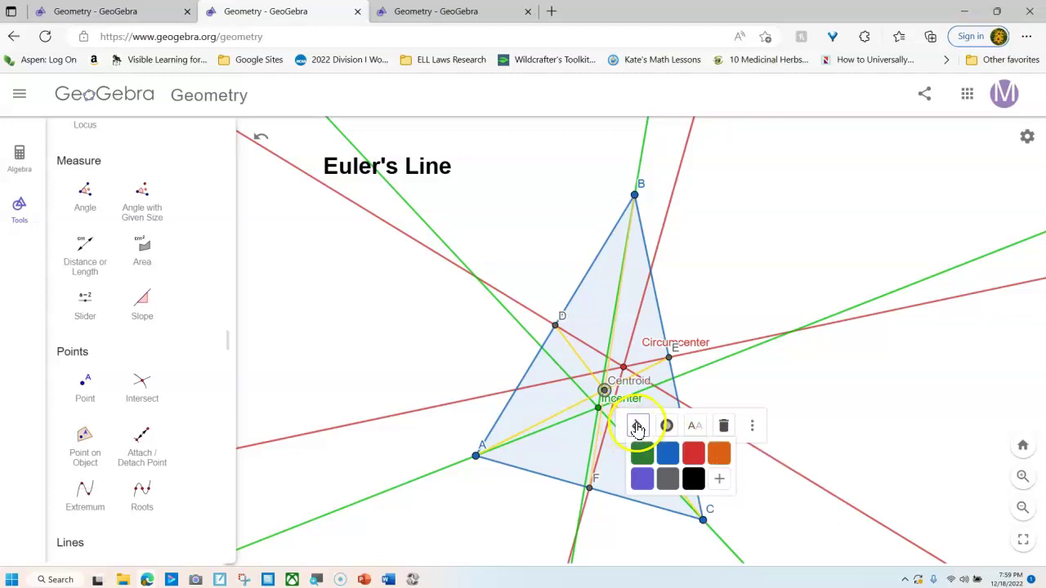
{"action": "left_click", "coordinate": [719, 479]}
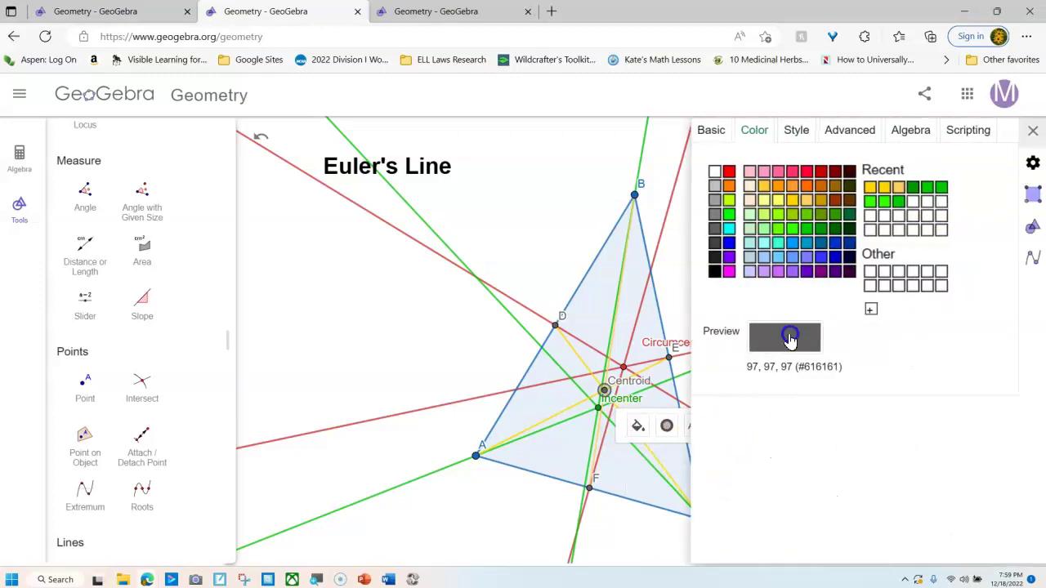
{"action": "left_click", "coordinate": [793, 203]}
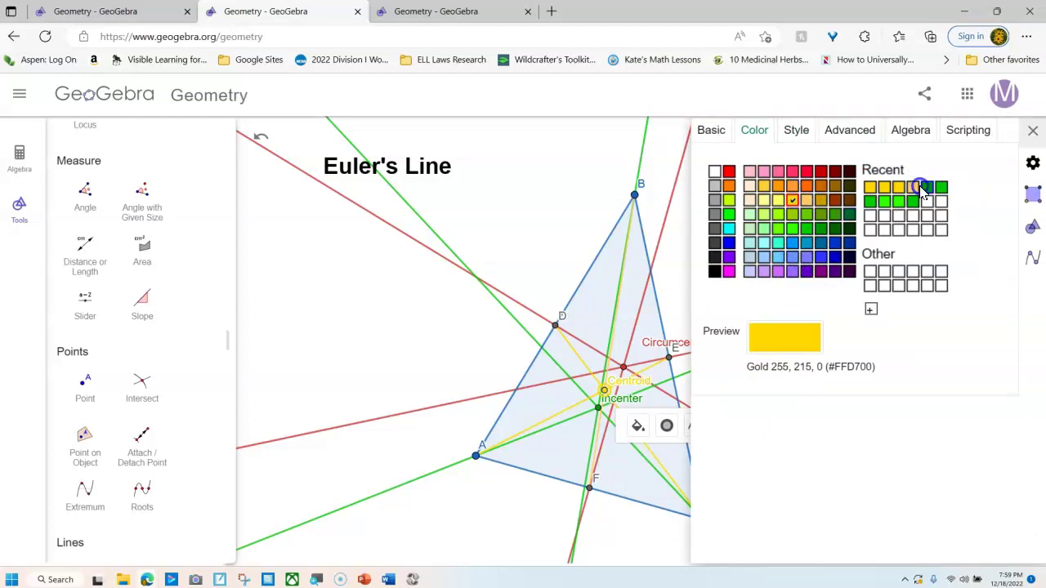
{"action": "left_click", "coordinate": [1033, 130]}
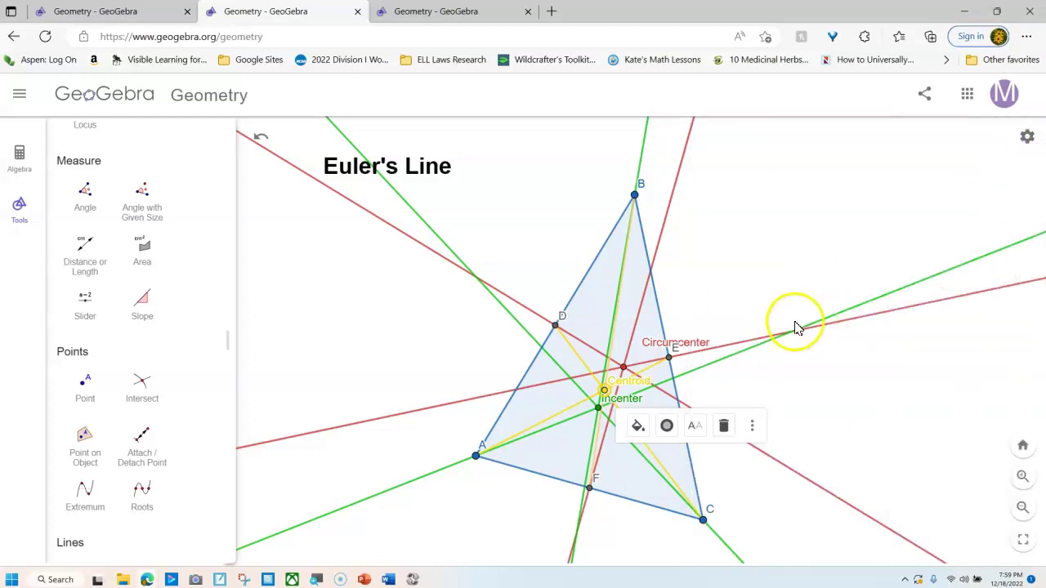
Move the Circumcenter label so it sits beside point E.
{"action": "left_click", "coordinate": [634, 385]}
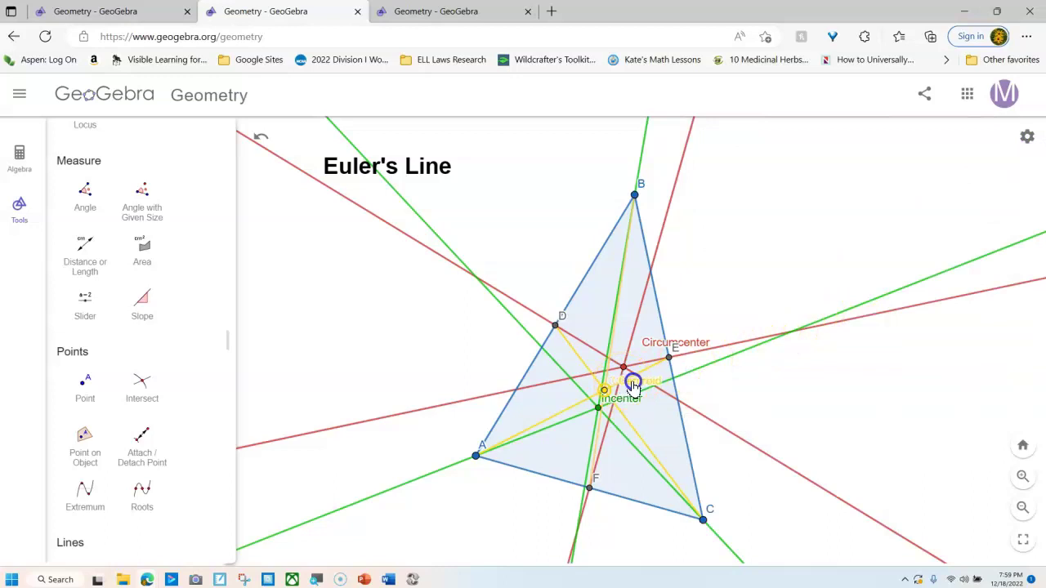
{"action": "left_click", "coordinate": [664, 344]}
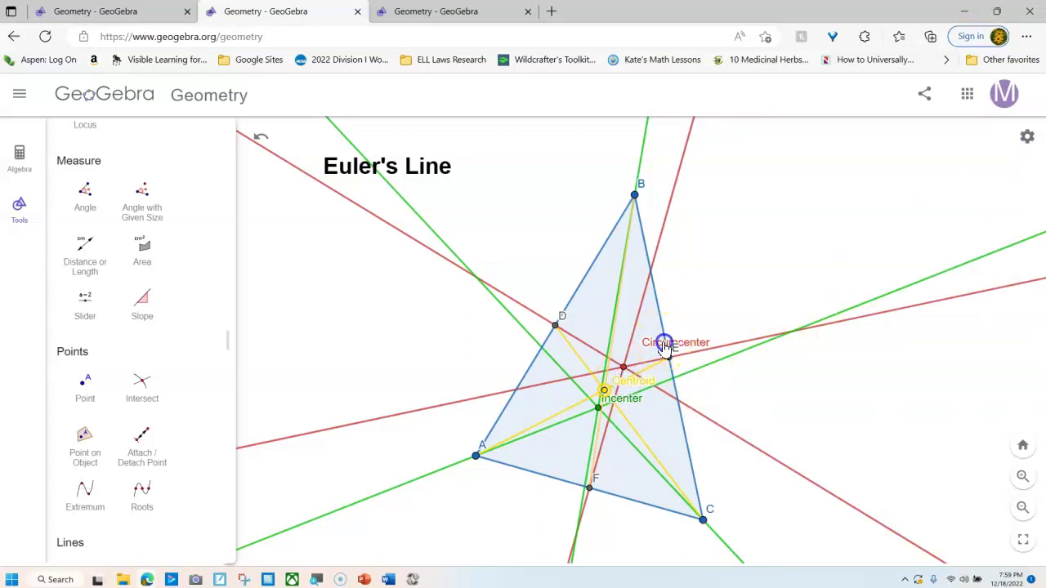
{"action": "left_click_drag", "start_coordinate": [663, 344], "coordinate": [642, 353]}
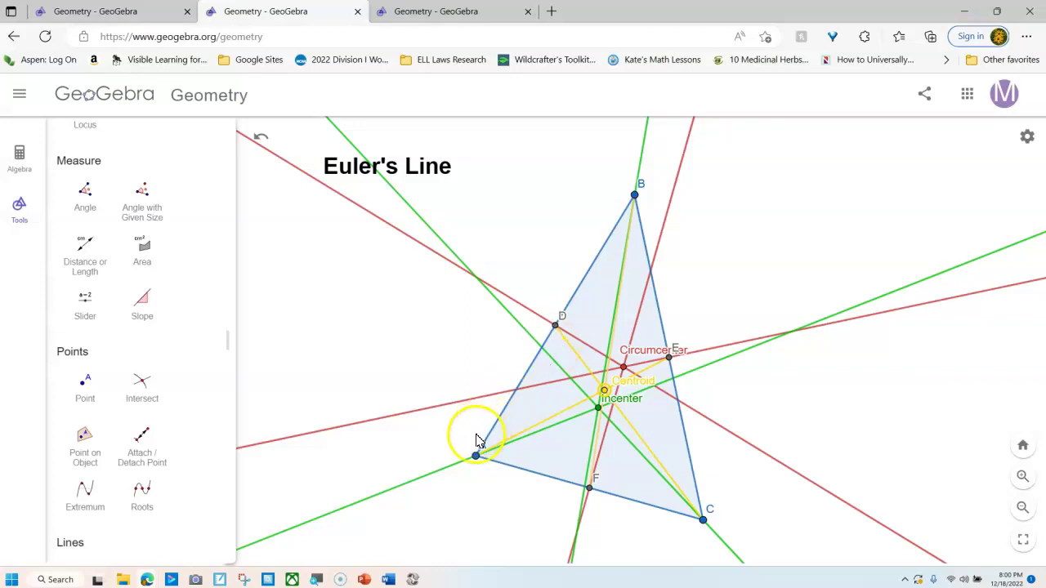
Drag vertices A, B and C to new positions to reshape triangle ABC.
{"action": "left_click_drag", "start_coordinate": [477, 456], "coordinate": [320, 464]}
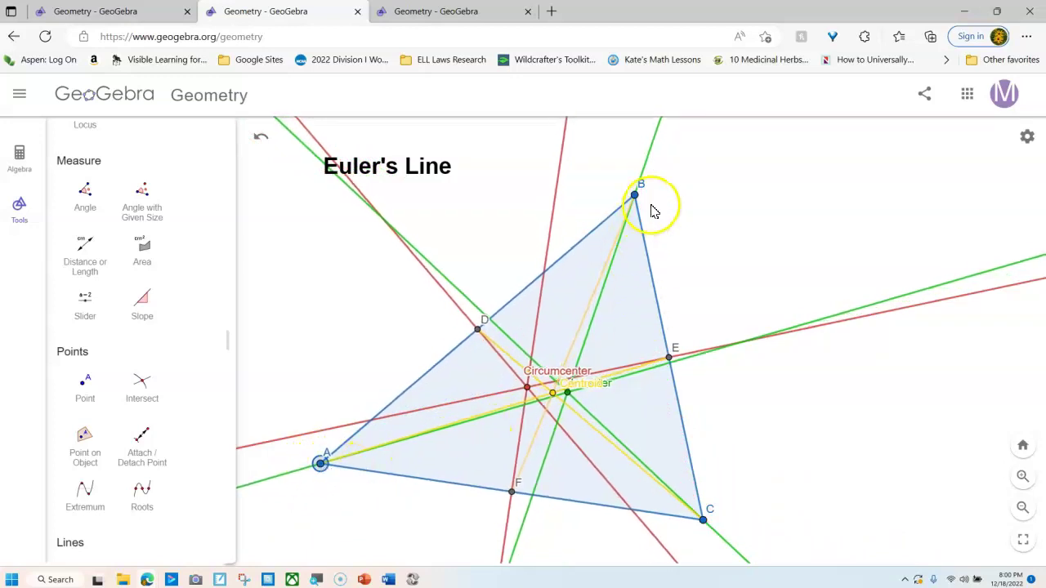
{"action": "left_click_drag", "start_coordinate": [635, 195], "coordinate": [752, 161]}
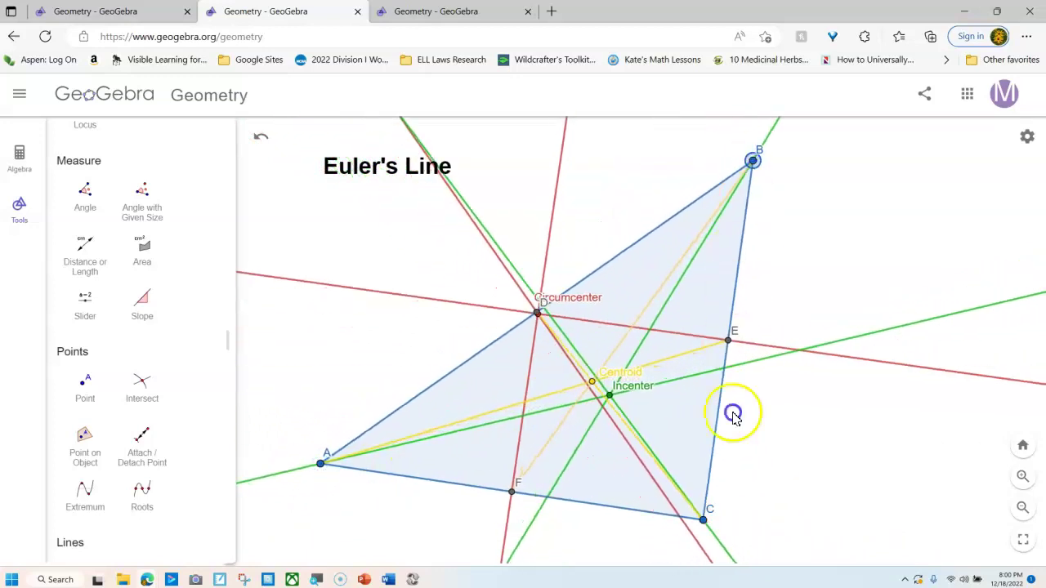
{"action": "left_click_drag", "start_coordinate": [704, 520], "coordinate": [866, 421]}
{"action": "left_click_drag", "start_coordinate": [320, 462], "coordinate": [299, 432]}
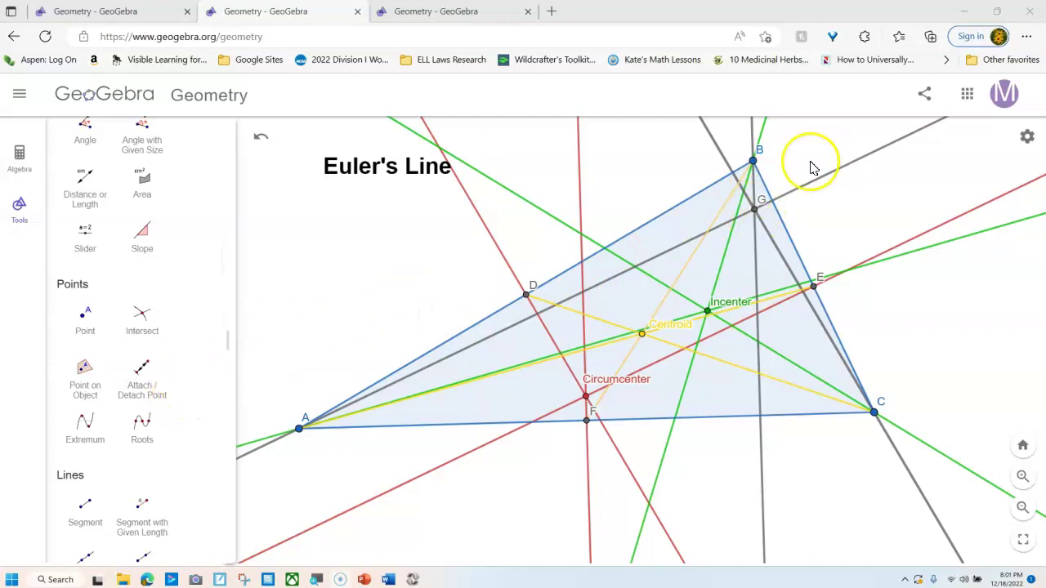
Change the label of point G near vertex B to 'Orthocenter'.
{"action": "left_click", "coordinate": [756, 211]}
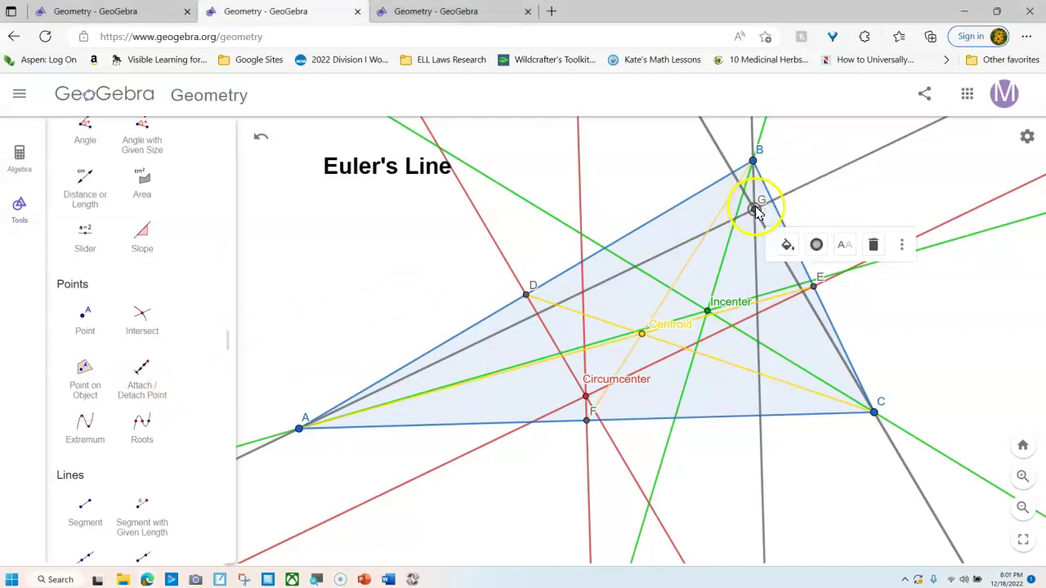
{"action": "left_click", "coordinate": [844, 244]}
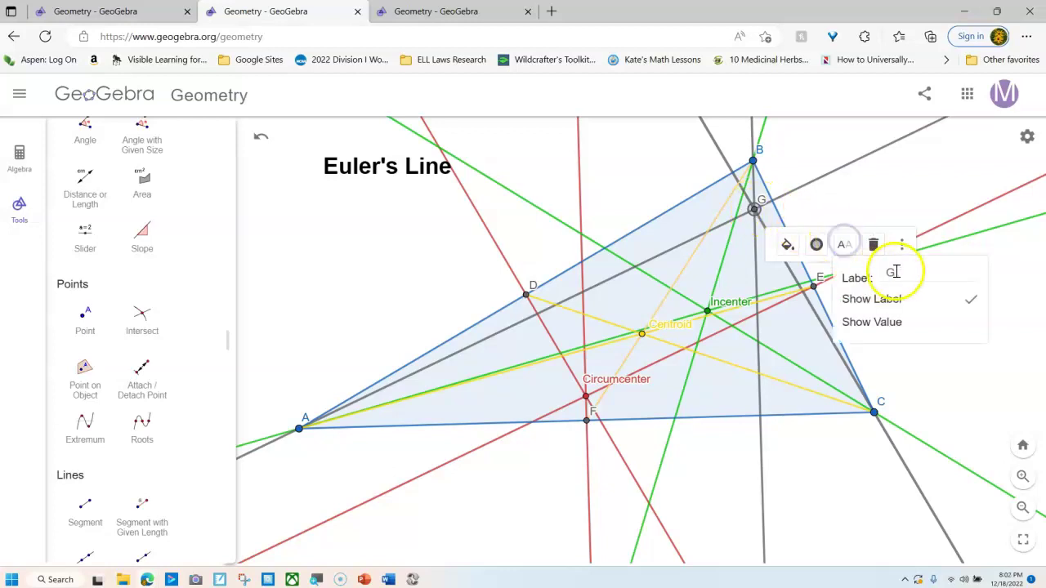
{"action": "left_click_drag", "start_coordinate": [892, 272], "coordinate": [883, 276]}
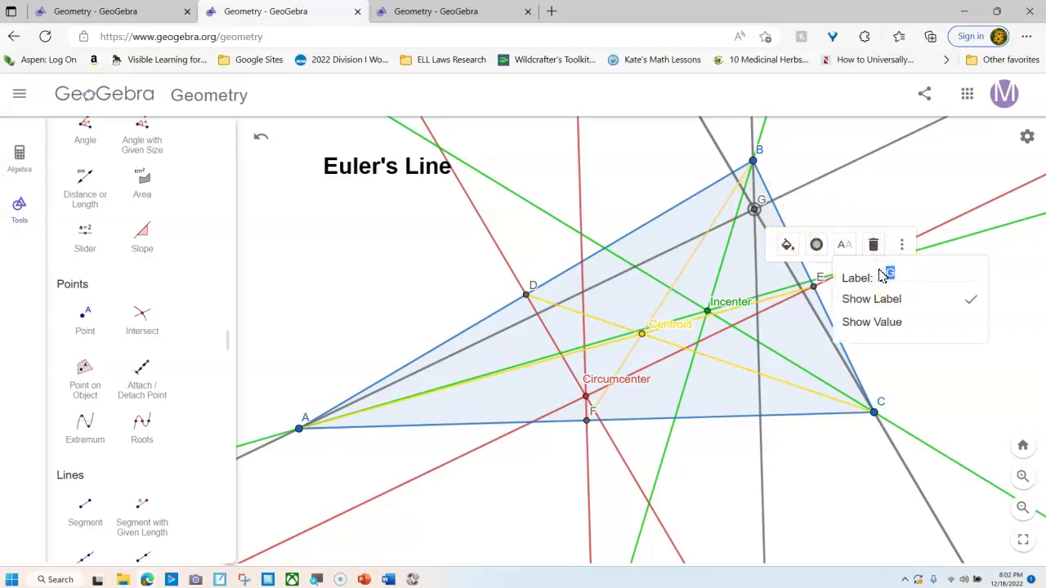
{"action": "type", "text": "Orthocenter"}
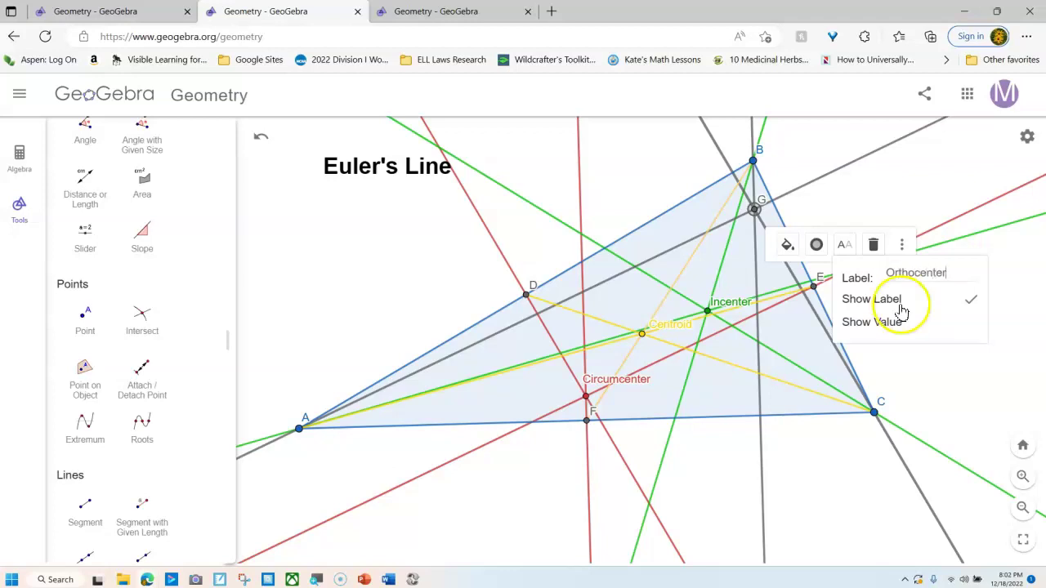
{"action": "left_click", "coordinate": [939, 381]}
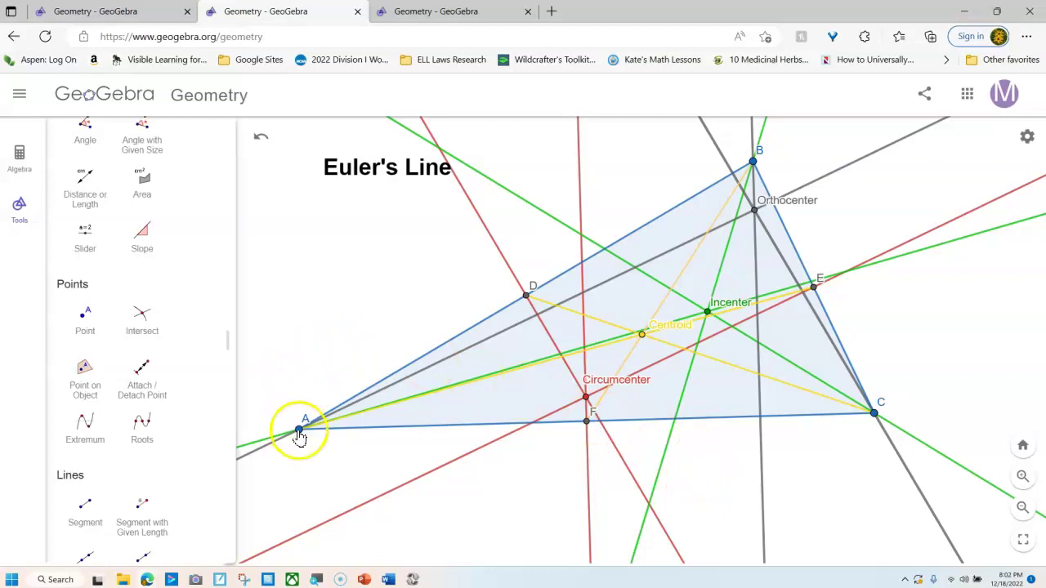
Drag vertex A slightly up and to the right so all four centres update.
{"action": "left_click_drag", "start_coordinate": [299, 431], "coordinate": [358, 418]}
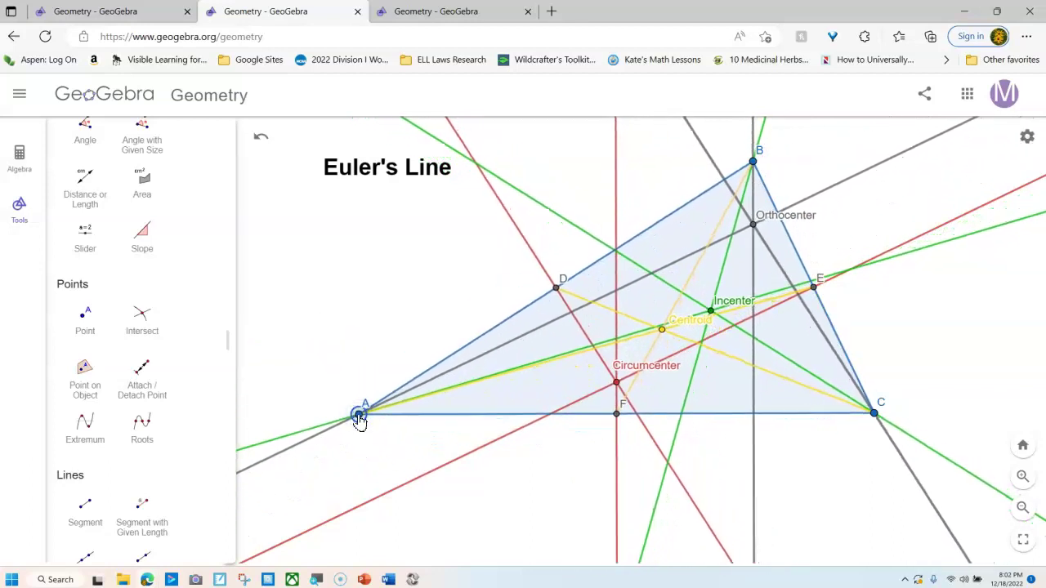